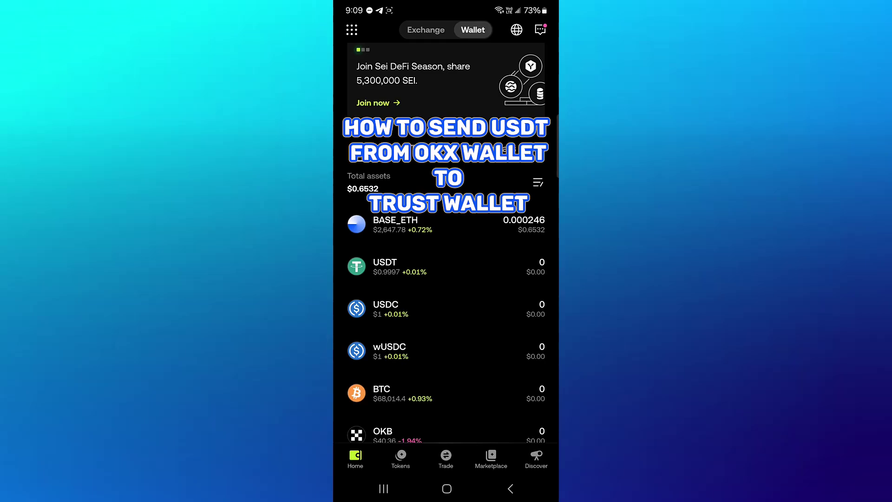
scroll(446, 313, "down", 3)
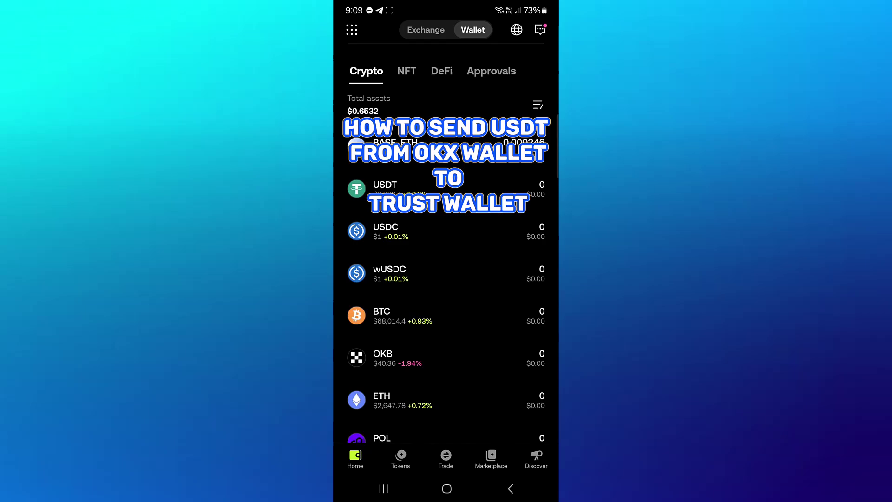
scroll(447, 279, "up", 2)
scroll(446, 278, "up", 1)
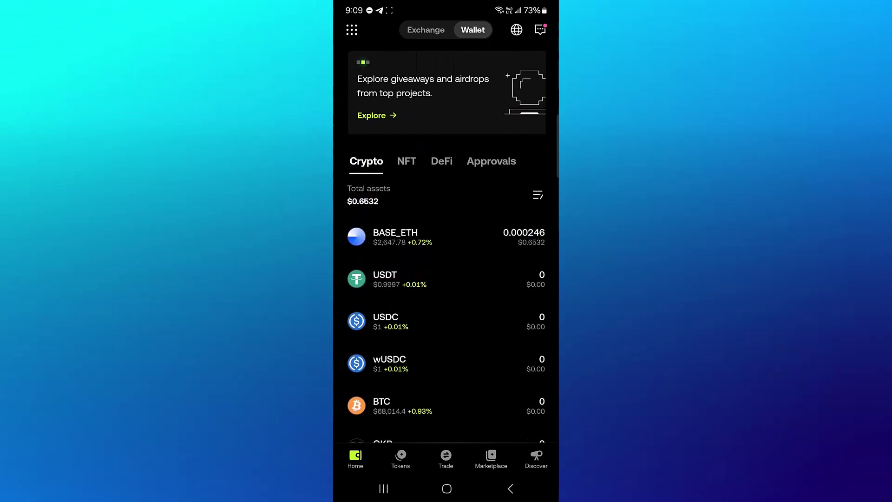
Step: Start a TRON-network USDT send in OKX Wallet, then launch Trust Wallet
left_click(447, 280)
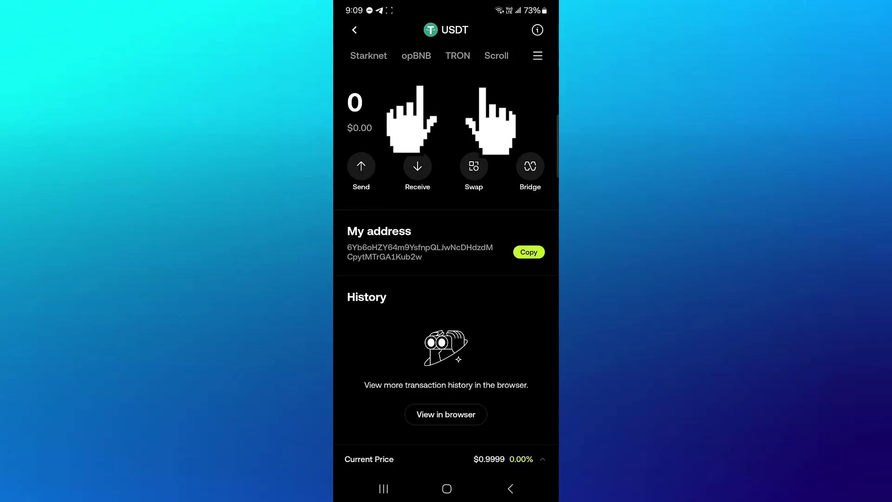
left_click(502, 55)
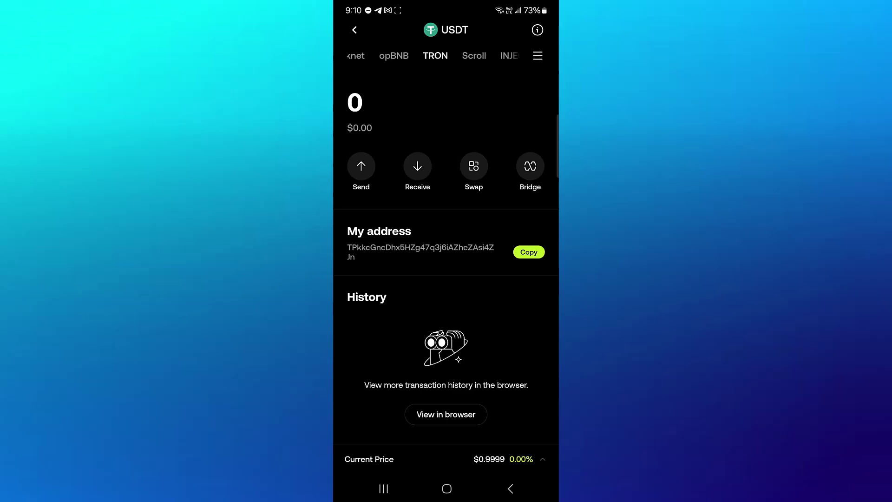
left_click(362, 165)
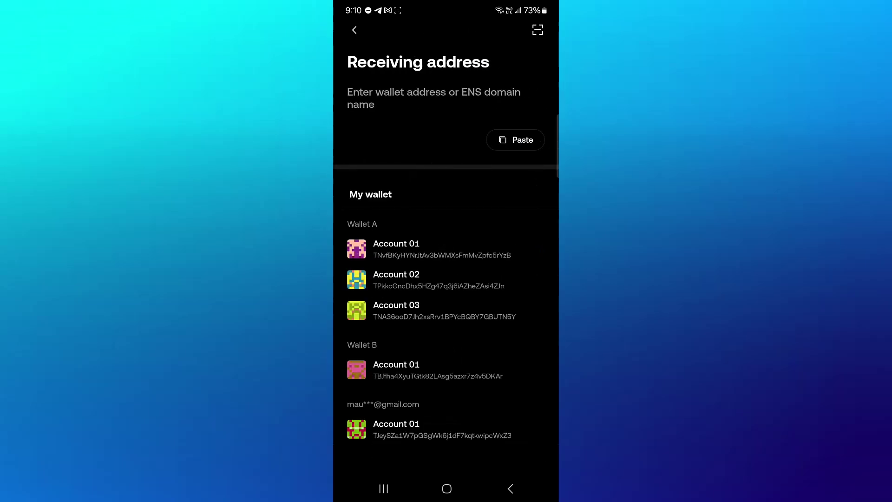
left_click(446, 489)
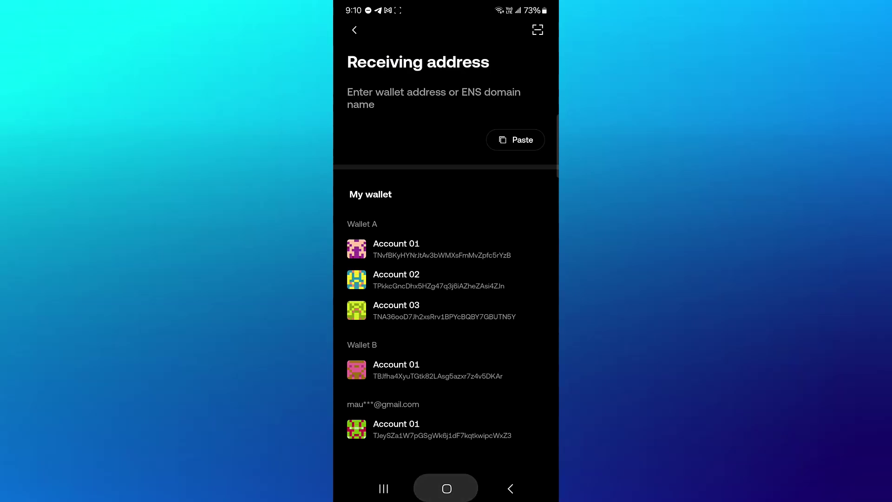
scroll(447, 279, "down", 3)
left_click(472, 391)
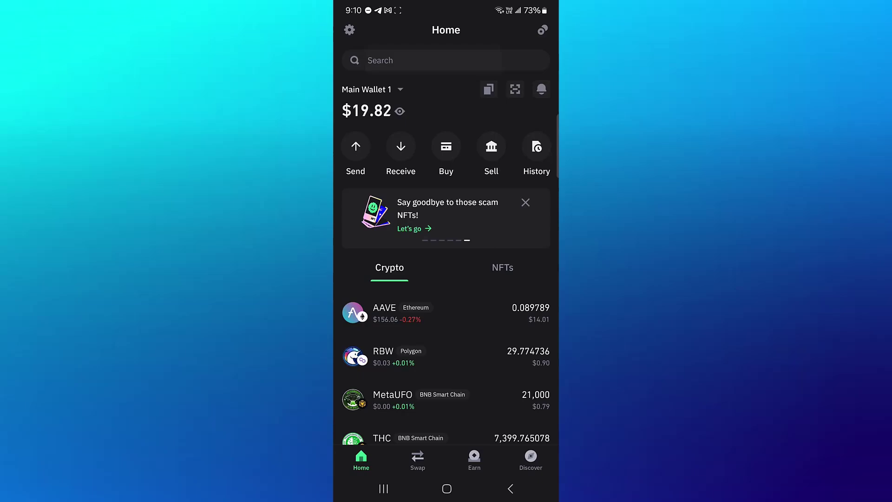
Step: Search Trust Wallet for 'usdt' and open the USDT (Tron) token
left_click(446, 60)
type("u")
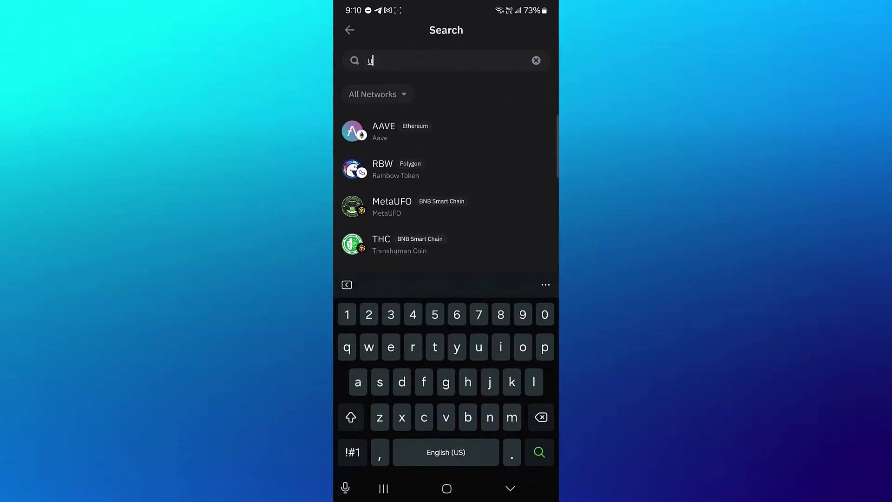
type("sdt")
key("Return")
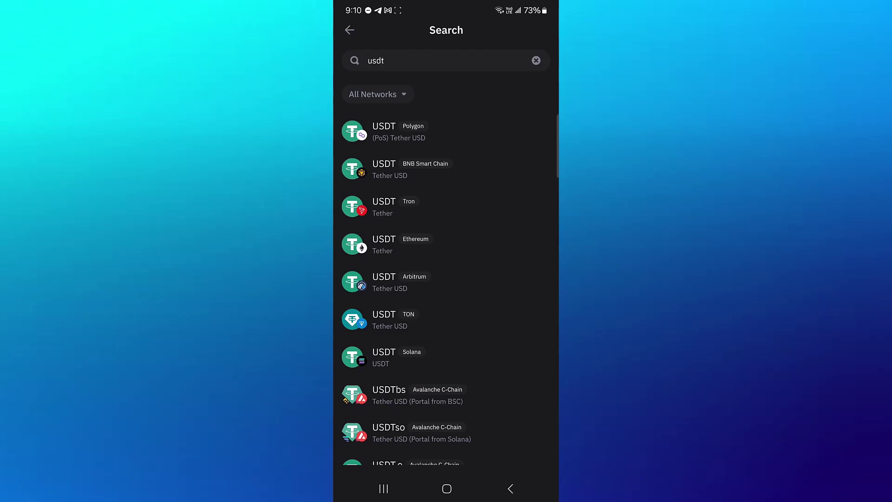
left_click(415, 206)
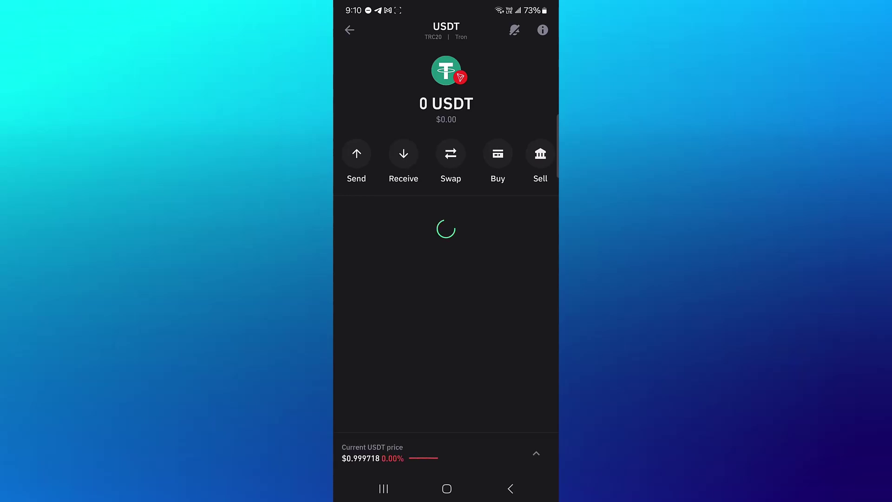
Step: Copy the TRC20 USDT receiving address, then go to the phone's app drawer
left_click(403, 155)
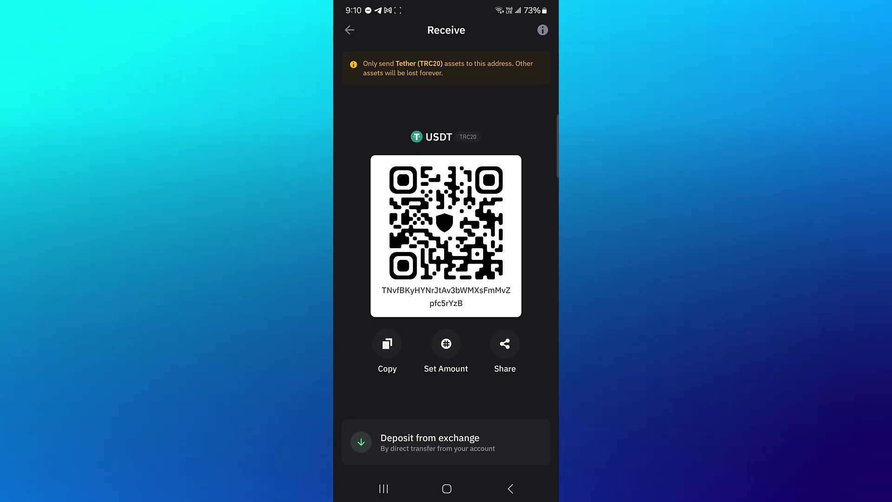
left_click(387, 343)
left_click(446, 489)
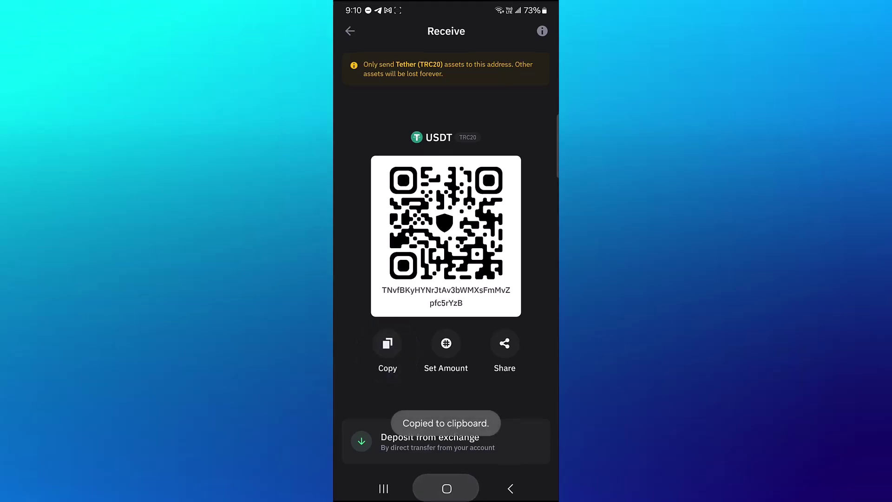
left_click_drag(446, 313, 446, 175)
Step: Back in OKX Wallet, paste and confirm the TRC20 recipient address, then enter 200 USDT
left_click_drag(516, 244, 376, 244)
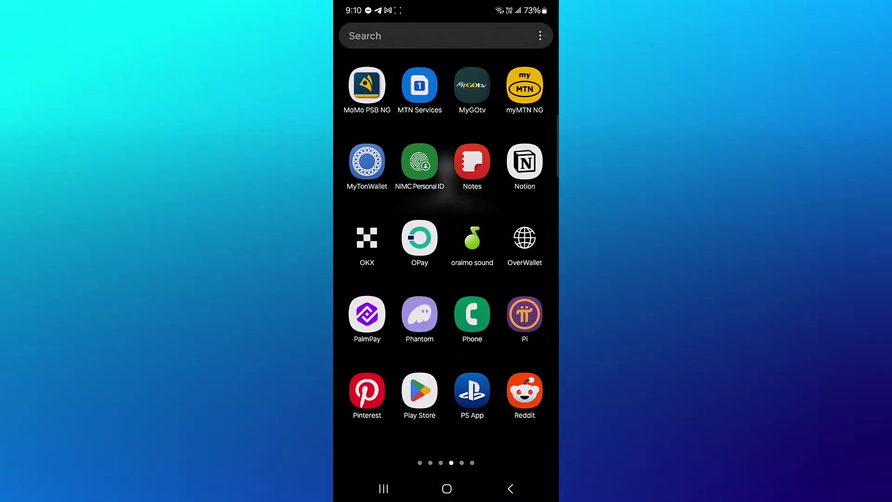
left_click(368, 247)
left_click(515, 139)
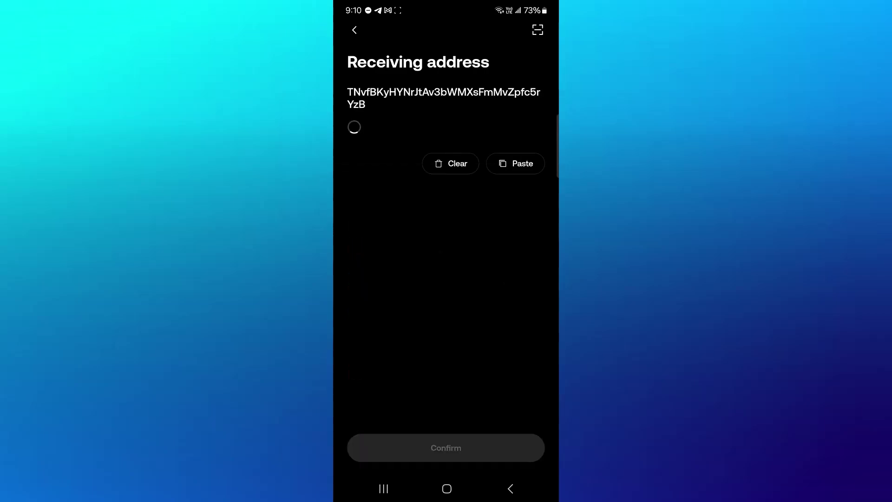
left_click(446, 447)
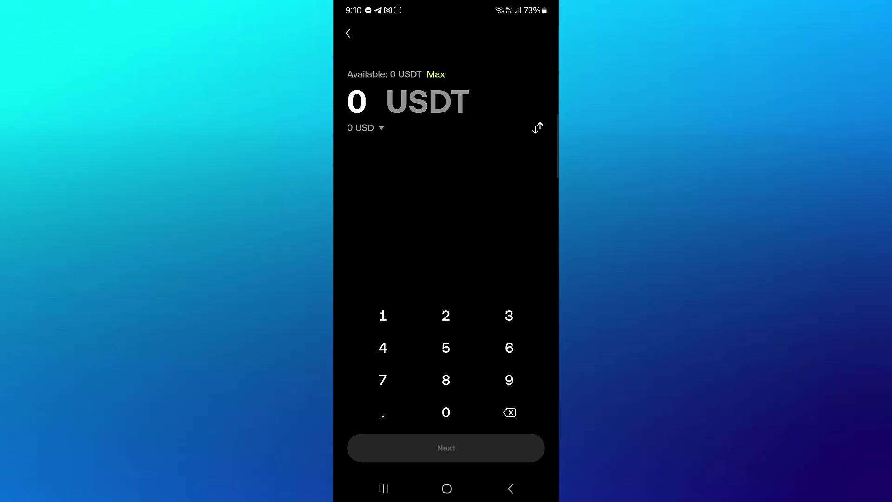
left_click(446, 316)
type("200")
left_click(446, 412)
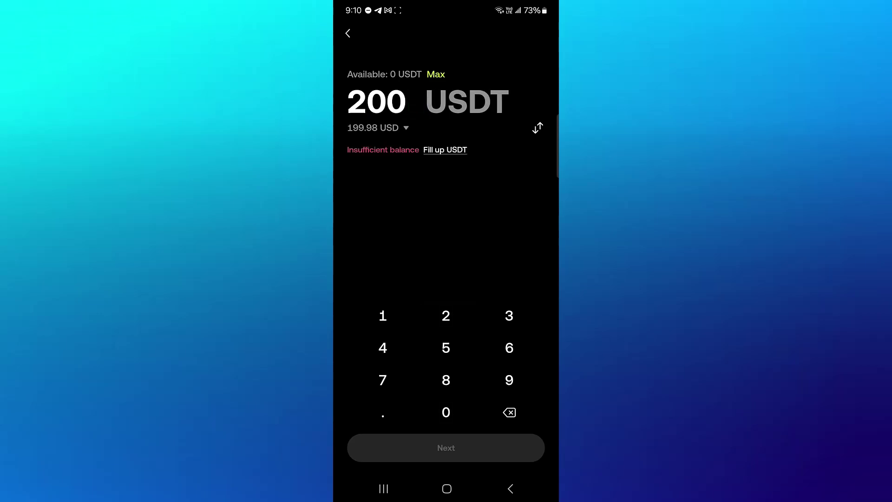